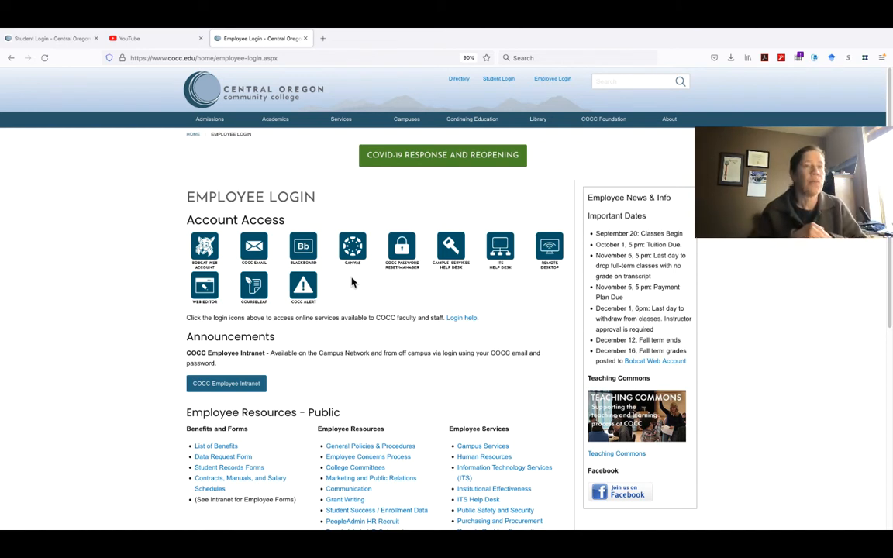
{"action": "left_click", "coordinate": [270, 59]}
{"action": "type", "text": "www.cocc.edu/"}
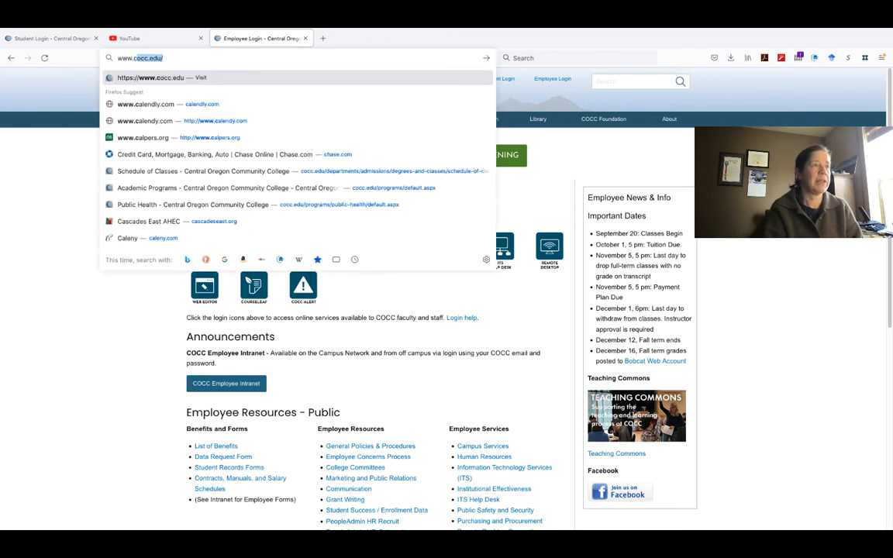
{"action": "key", "text": "Return"}
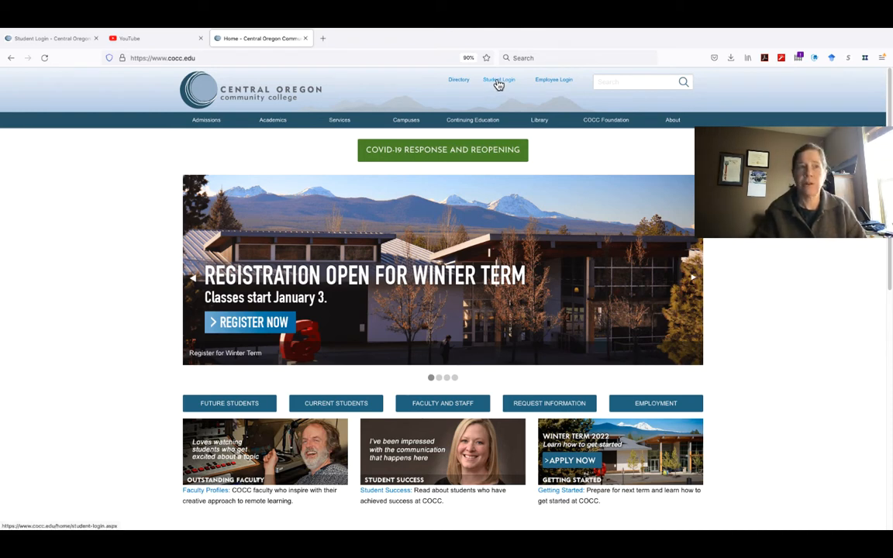
Reopen the Employee Login page from the site header.
{"action": "left_click", "coordinate": [563, 80]}
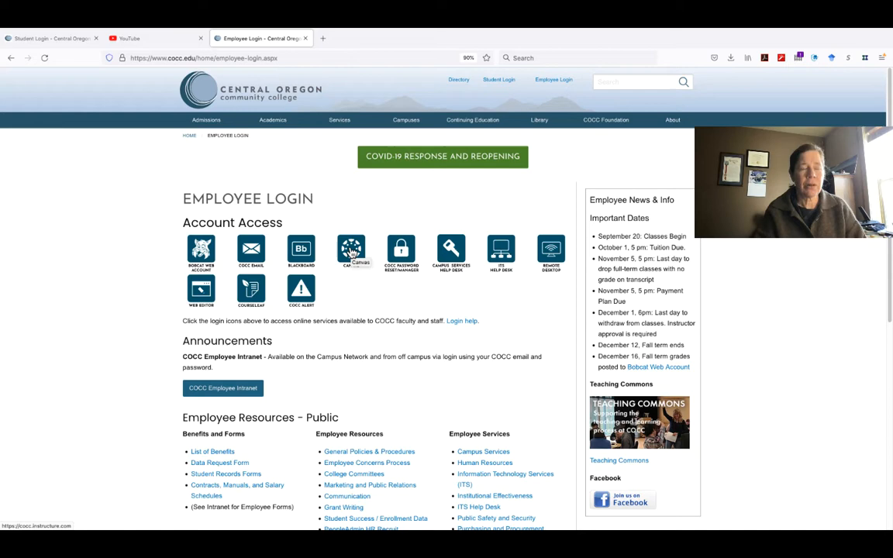
Launch Canvas from the Account Access icons, landing on the Dashboard in a new tab.
{"action": "left_click", "coordinate": [352, 252]}
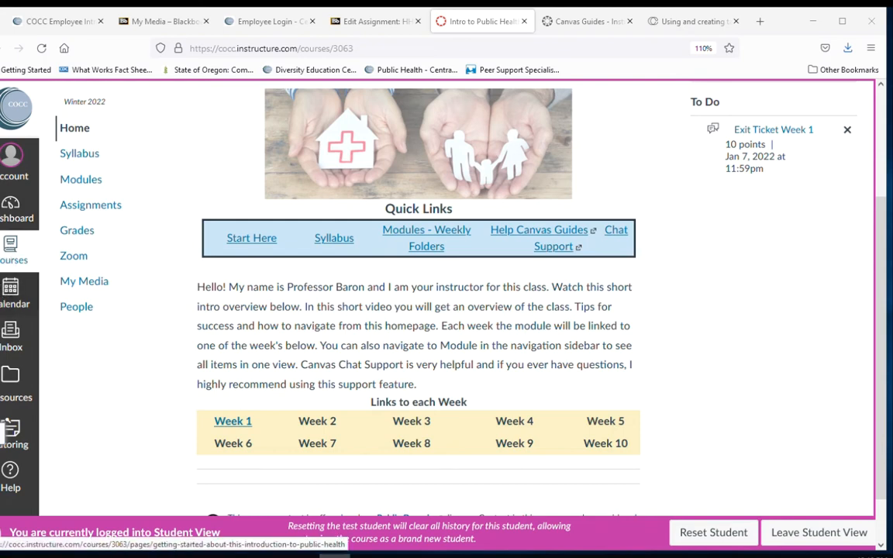
Dismiss the Exit Ticket Week 1 item so the To Do list reads Nothing for now.
{"action": "left_click", "coordinate": [847, 130]}
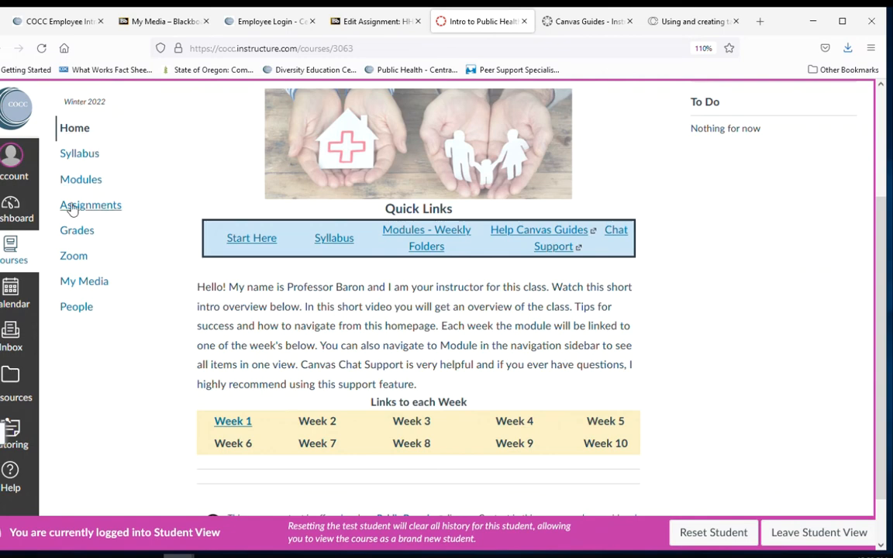
Show the Test Student account panel with notifications, profile and global announcements options.
{"action": "left_click", "coordinate": [14, 177]}
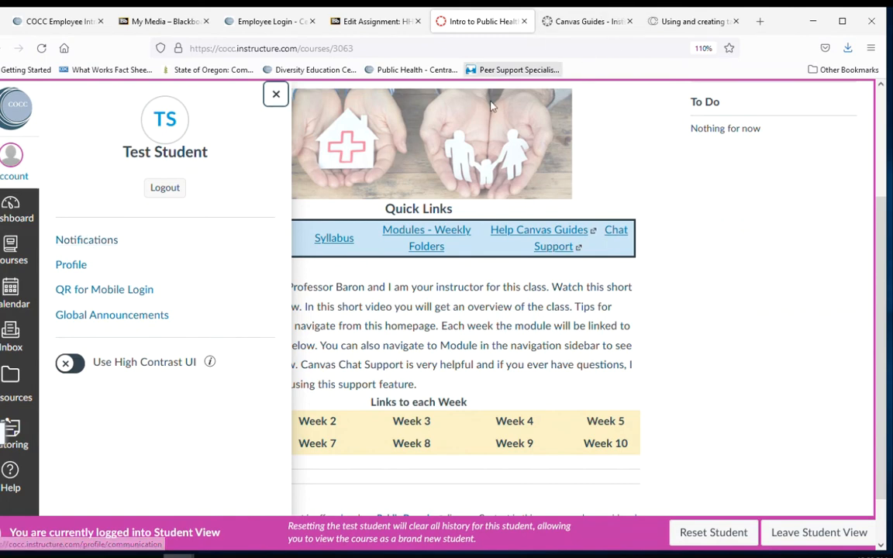
Close the account panel to return to the full course home page.
{"action": "left_click", "coordinate": [275, 94]}
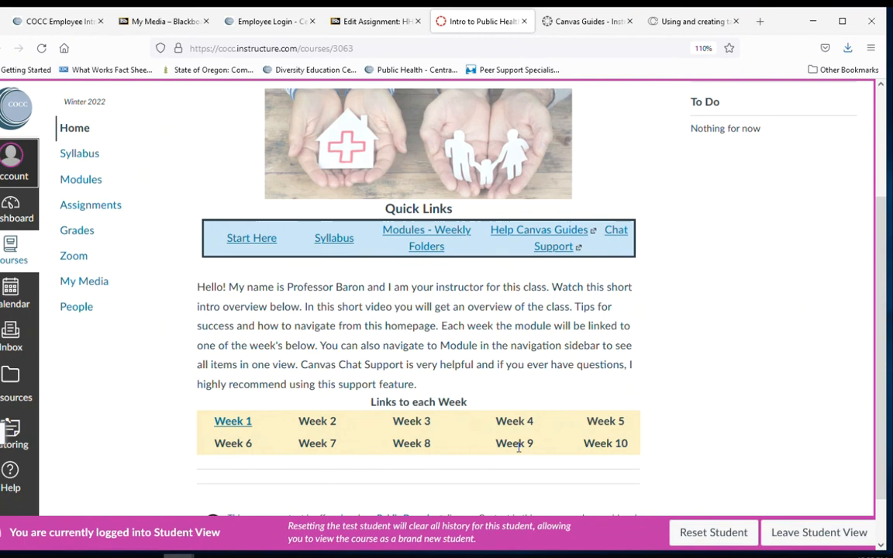